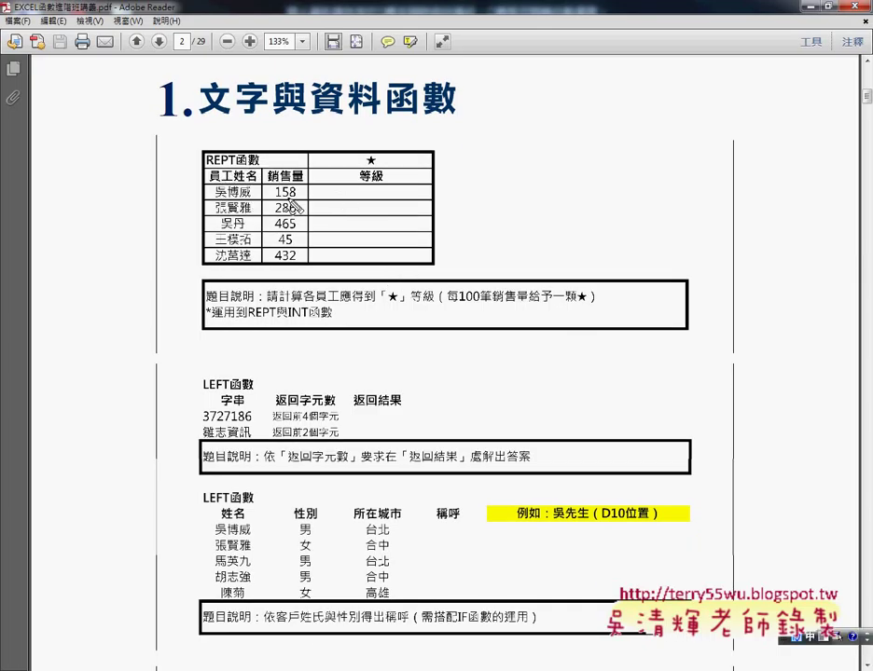
Annotate the exercise PDF, marking the 銷售量 figures, the ★ symbol and the REPT note.
left_click_drag(300, 190, 272, 192)
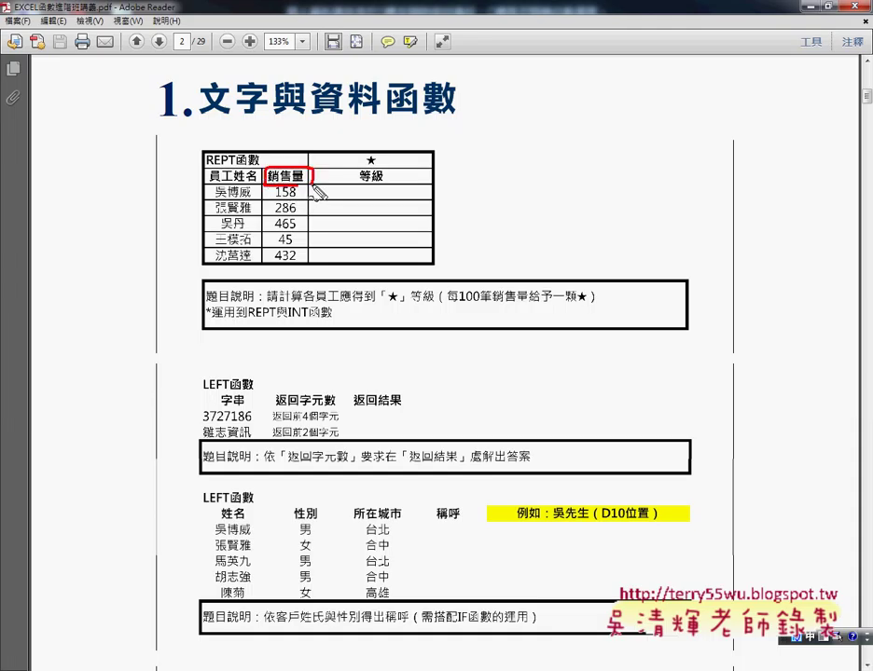
left_click_drag(275, 198, 297, 199)
left_click_drag(275, 199, 298, 198)
left_click_drag(276, 213, 280, 210)
left_click_drag(277, 231, 295, 232)
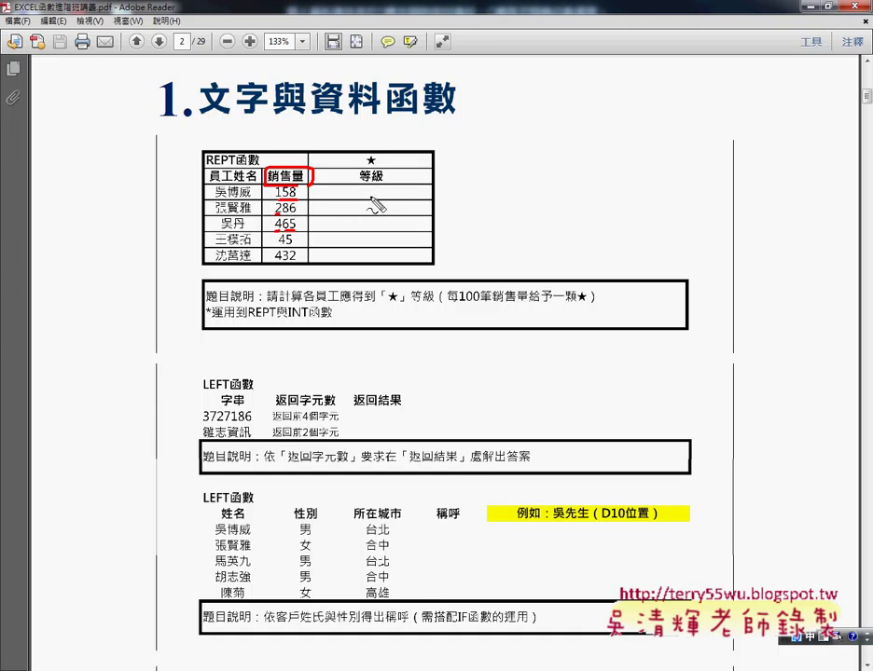
left_click_drag(378, 156, 372, 154)
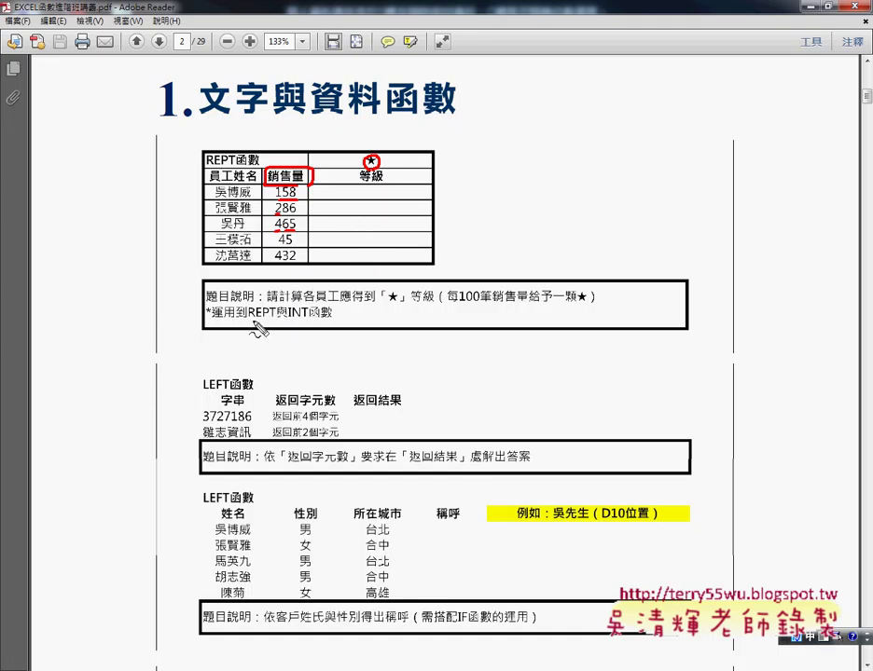
mouse_move(249, 322)
left_mouse_down()
mouse_move(275, 321)
mouse_move(251, 320)
left_mouse_up()
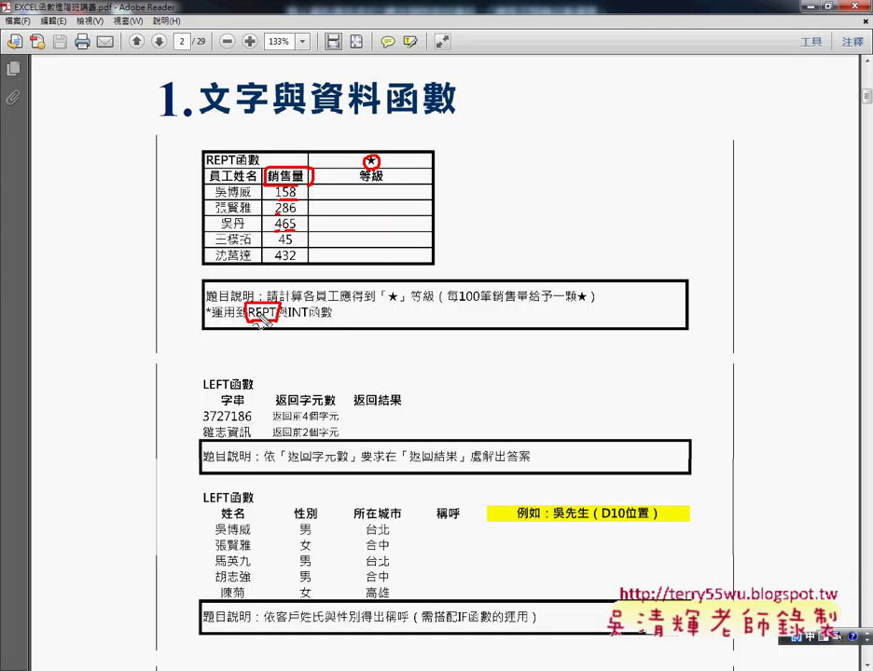
key("Escape")
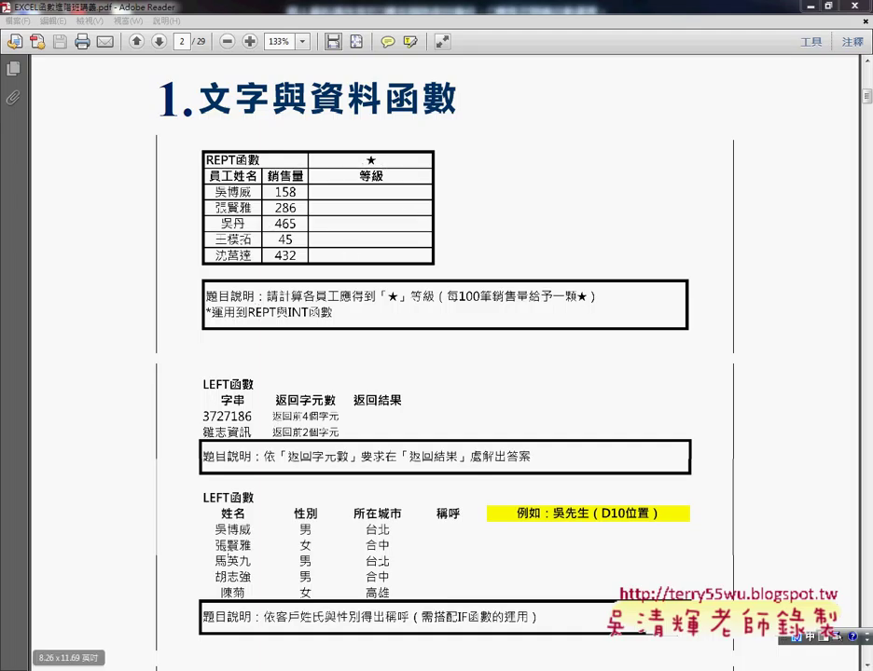
Open 2文字與資料函數.xls from the desktop's _EXCEL函數練習題 > 課程練習題 folder.
left_click(810, 7)
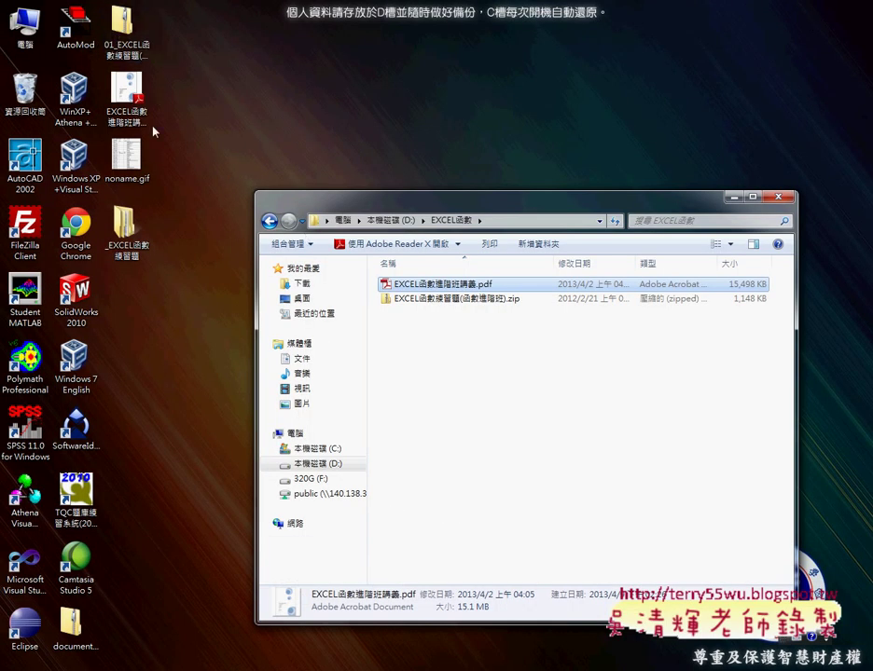
double_click(124, 225)
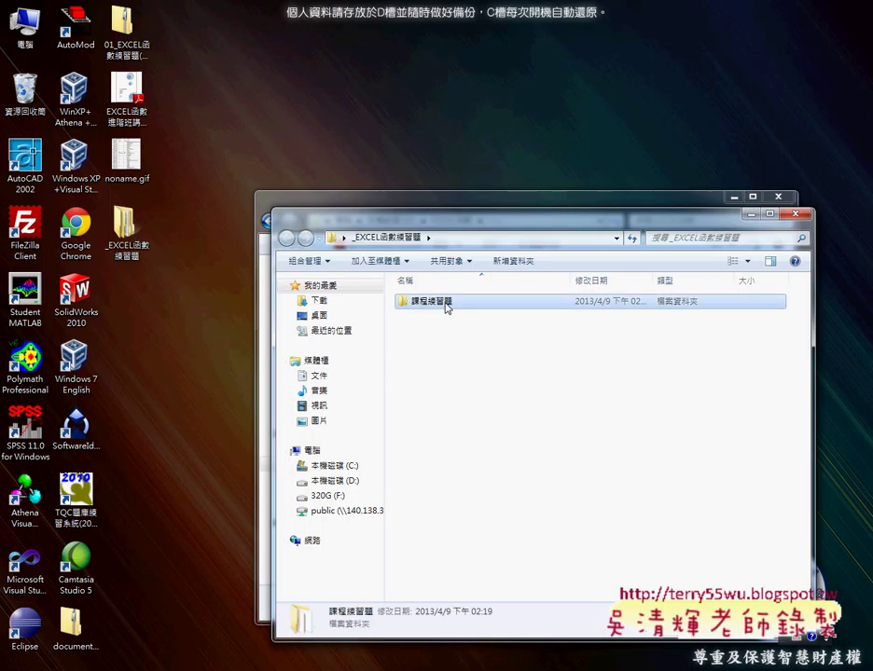
double_click(444, 302)
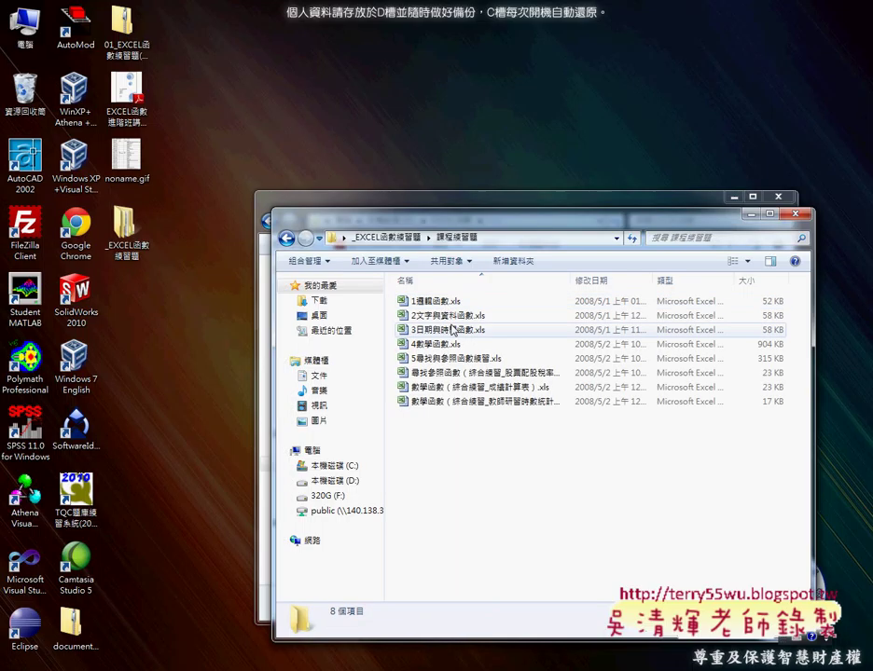
left_click(418, 321)
double_click(416, 321)
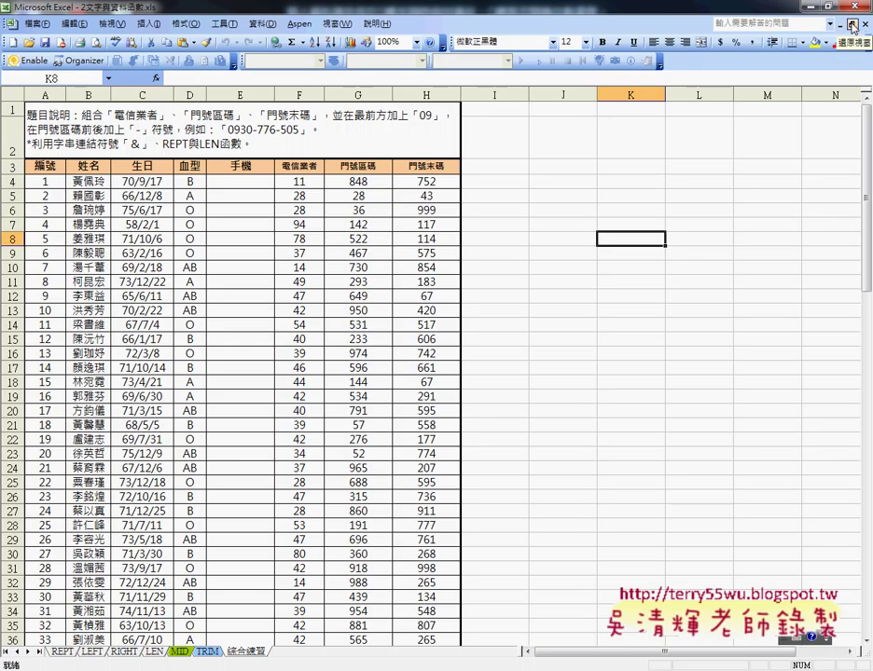
Switch to the REPT sheet, scroll back to the top and select cell C3.
left_click(63, 654)
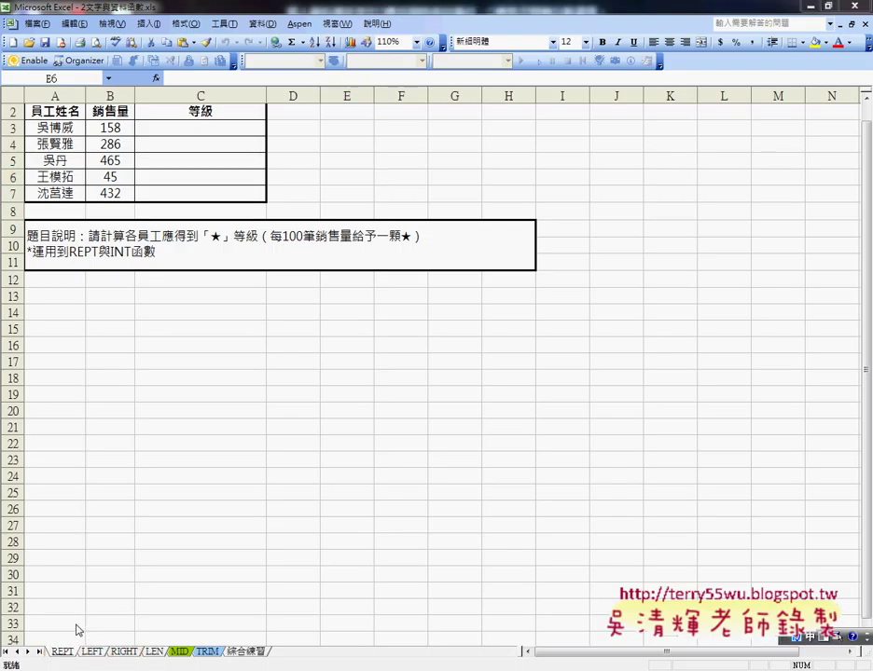
key("Escape")
scroll(144, 592, "up", 1)
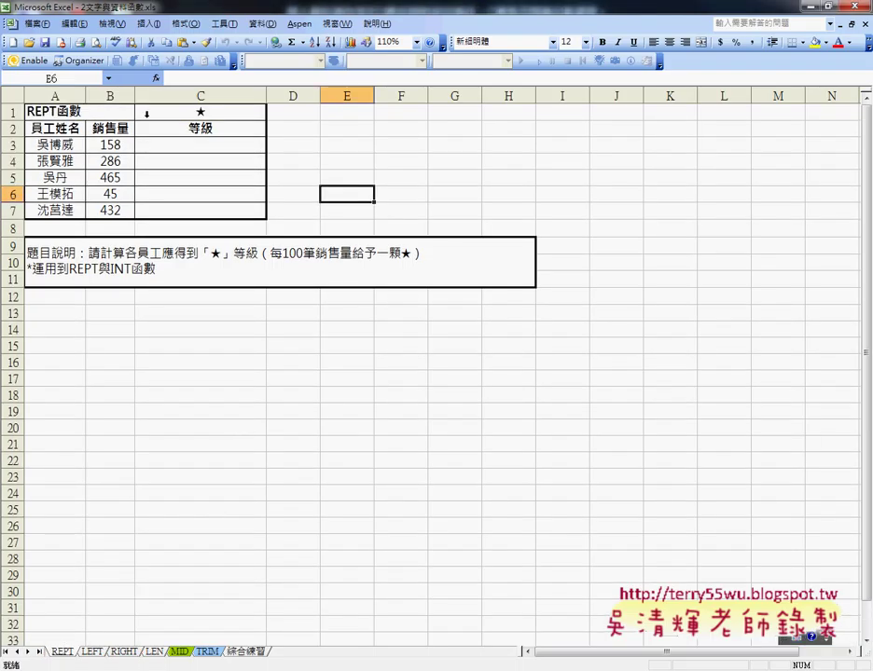
left_click(48, 114)
left_click(219, 150)
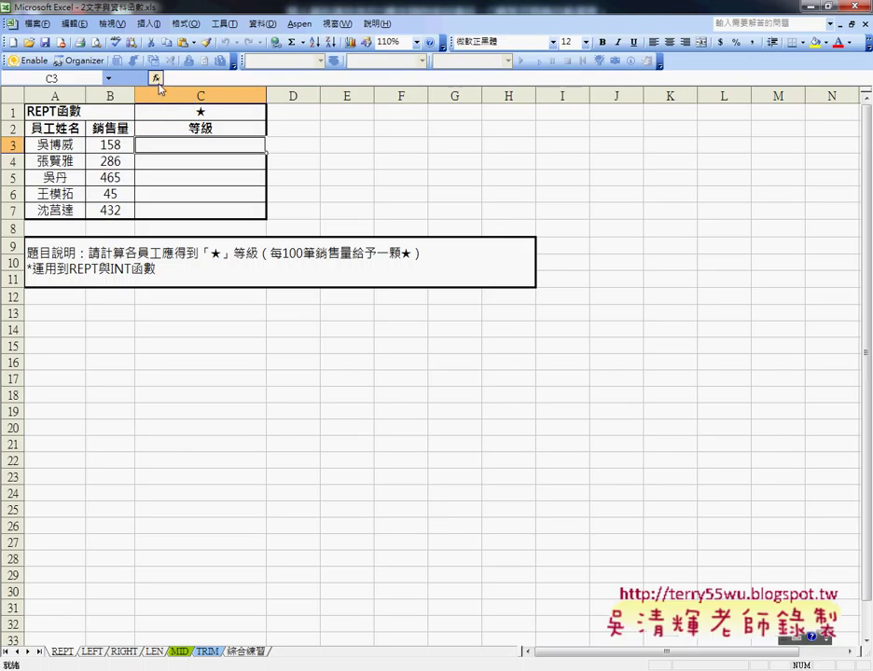
Start an inserted function in C3 and set the function category to 全部.
left_click(157, 79)
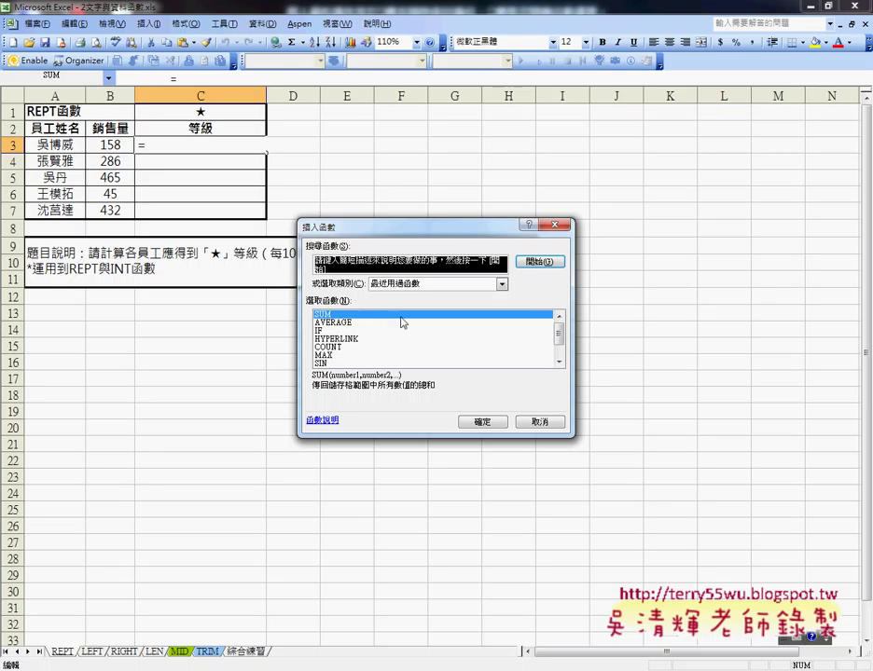
left_click(411, 283)
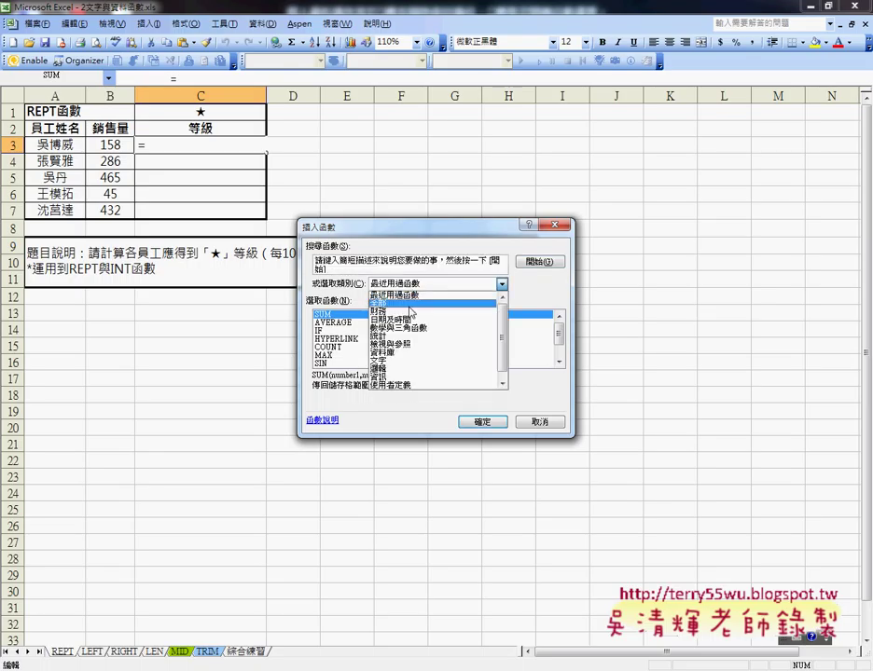
left_click(410, 306)
left_click(399, 285)
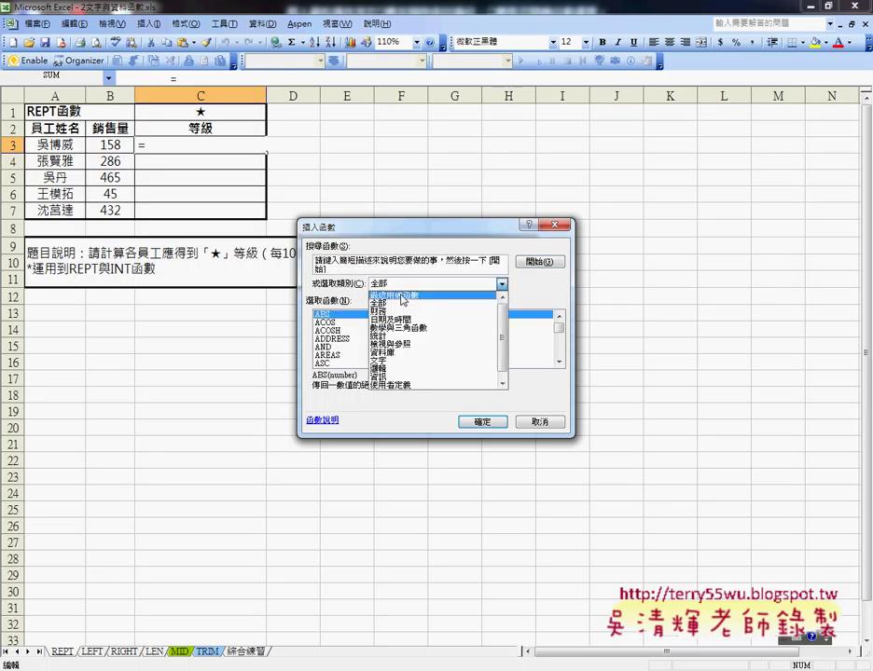
left_click(402, 300)
left_click(403, 285)
left_click(401, 303)
left_click(401, 339)
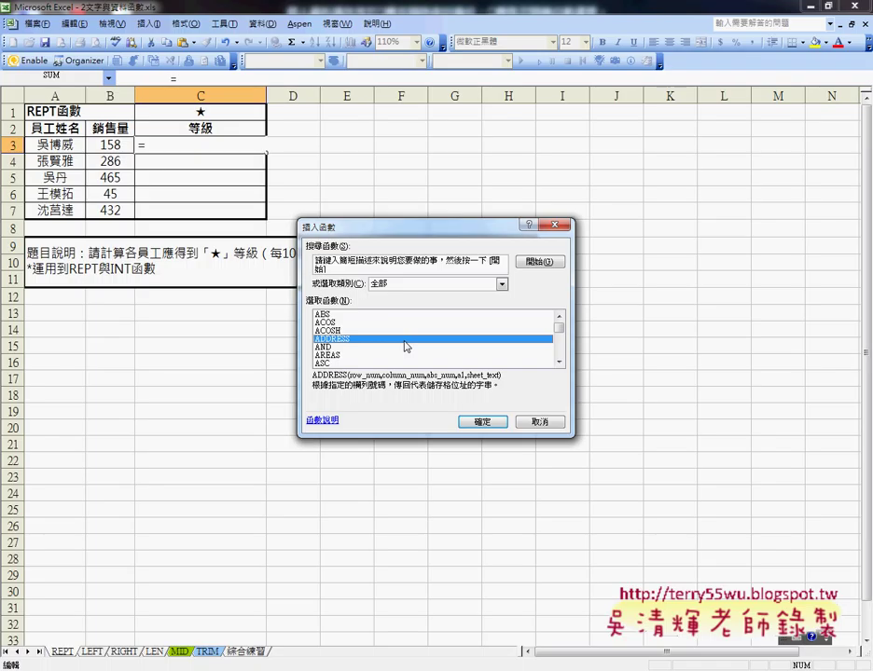
Jump to REPT with 'rep', select it, and mark its text and number_times arguments.
type("rep")
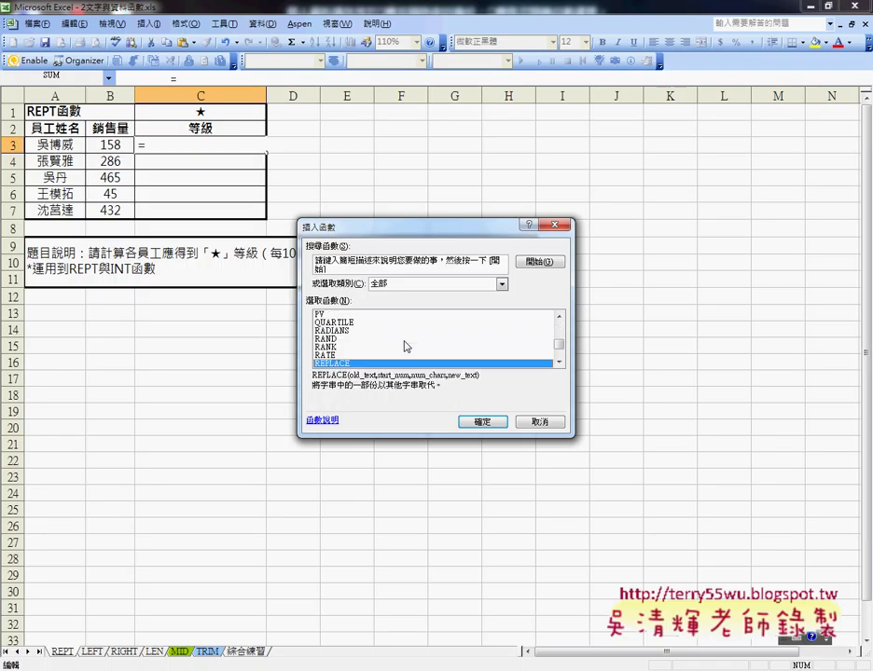
left_click(558, 363)
left_click(558, 364)
left_click(558, 364)
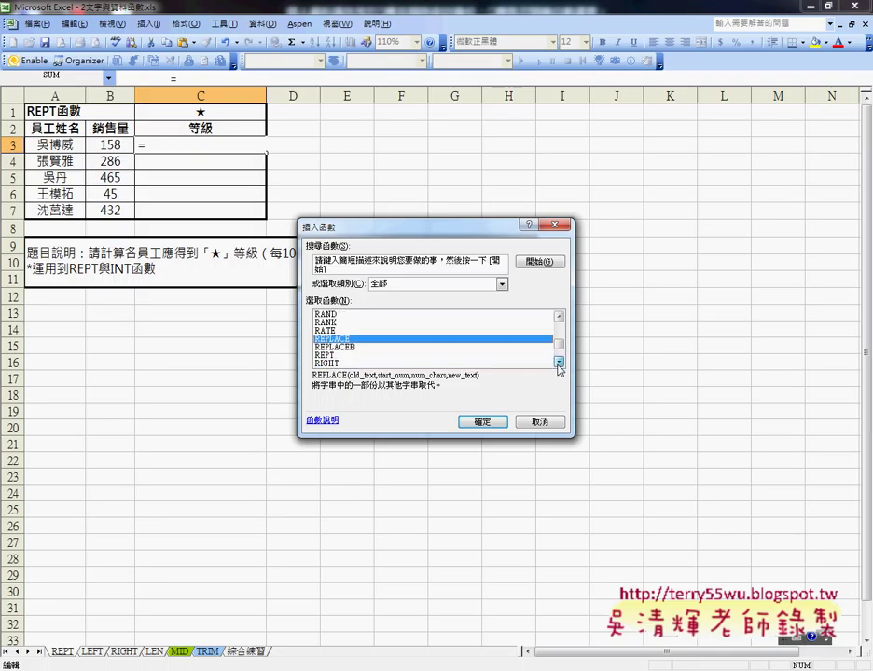
left_click(327, 356)
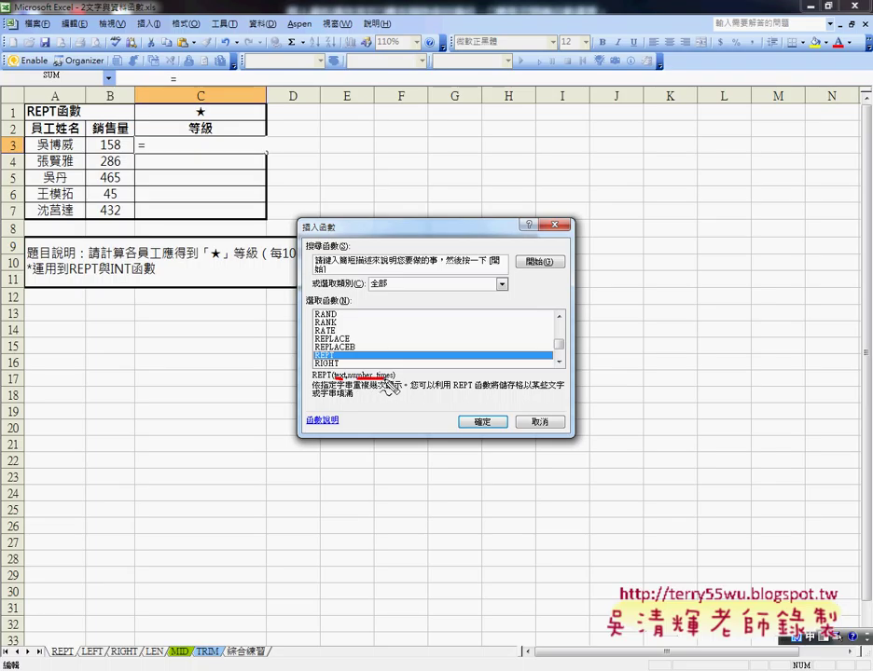
left_click_drag(362, 384, 396, 397)
key("Escape")
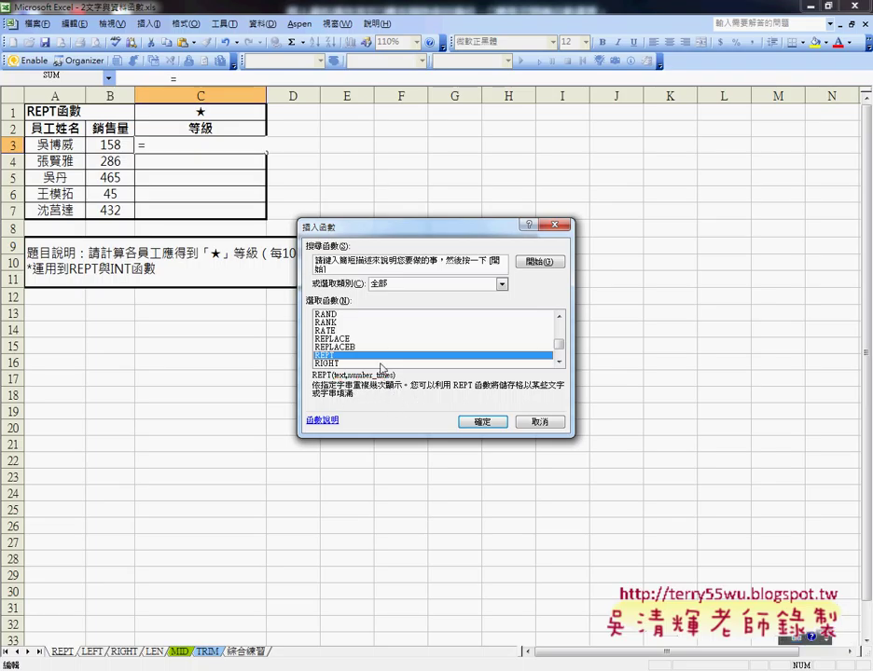
Set REPT's Text to C1 and Number_times to B3/100.
left_click(492, 425)
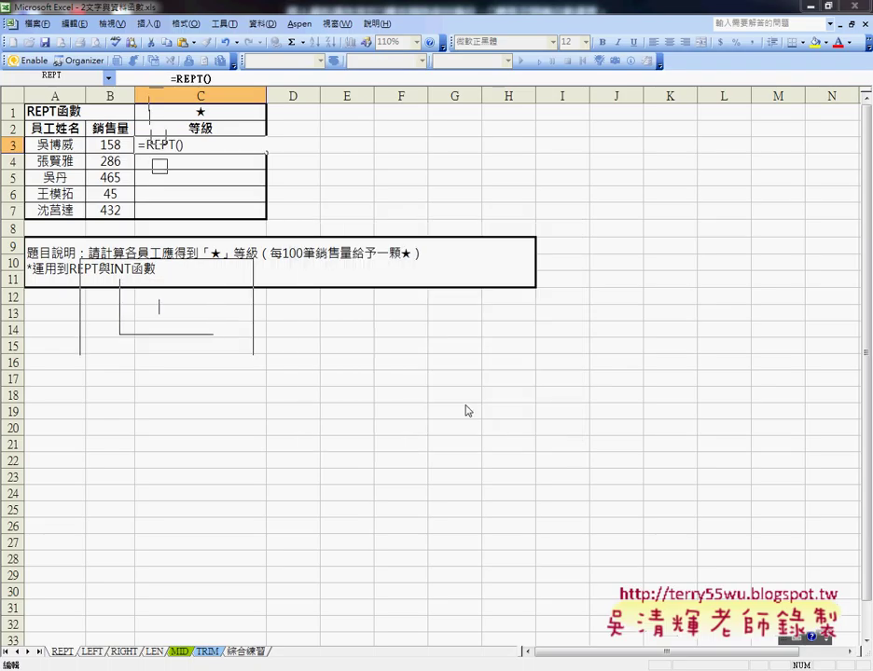
left_click_drag(249, 233, 610, 245)
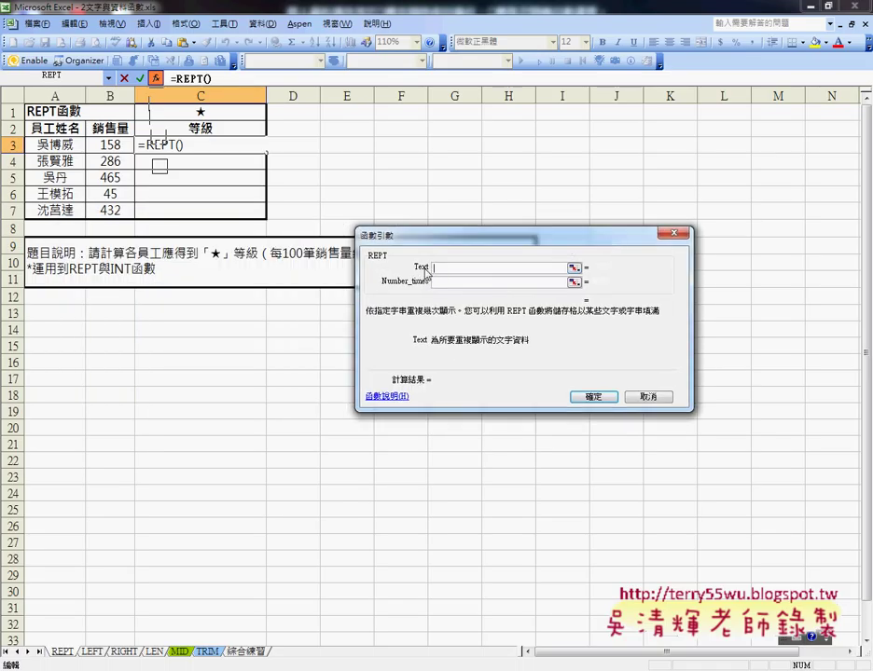
left_click(223, 114)
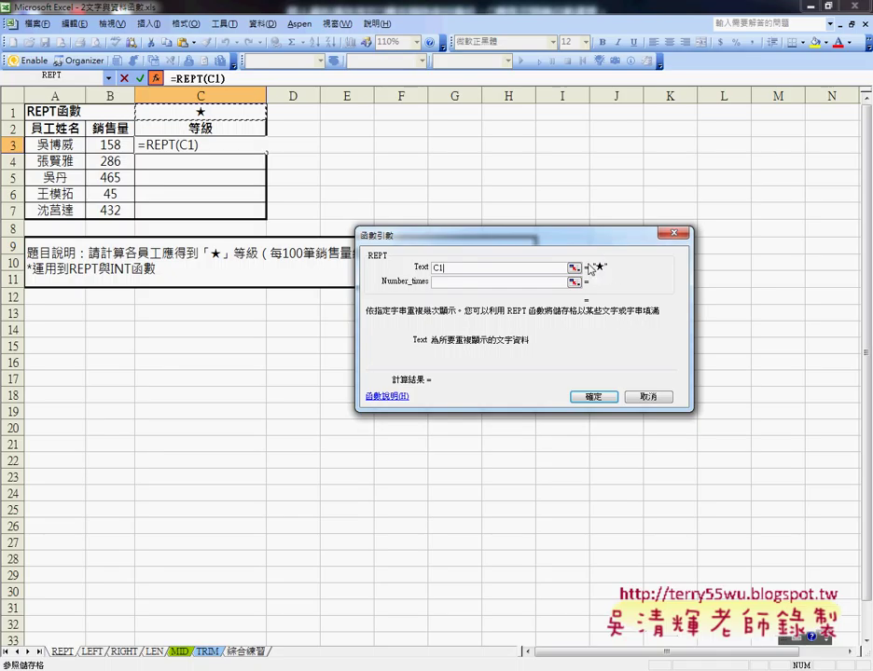
left_click(459, 284)
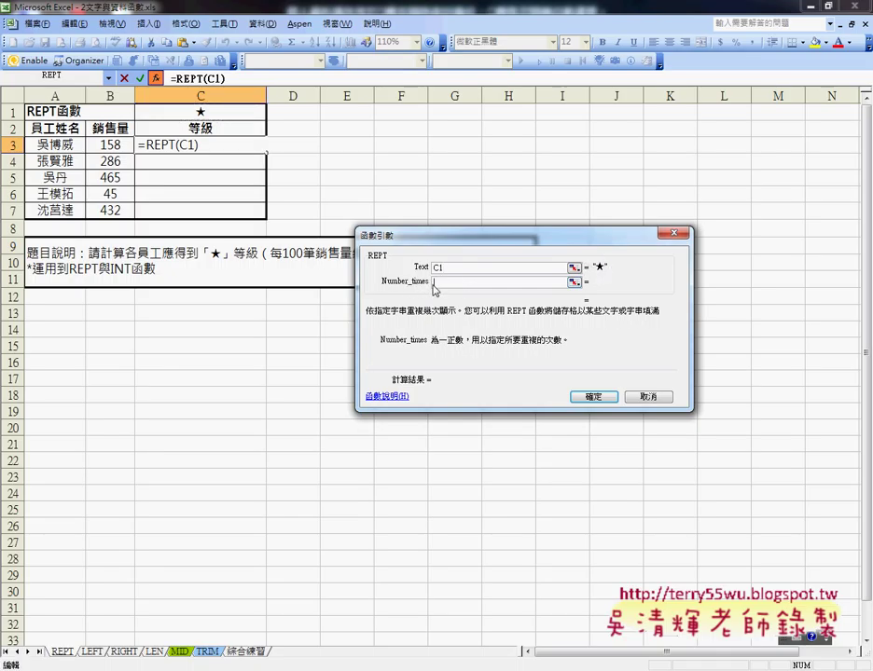
left_click(113, 146)
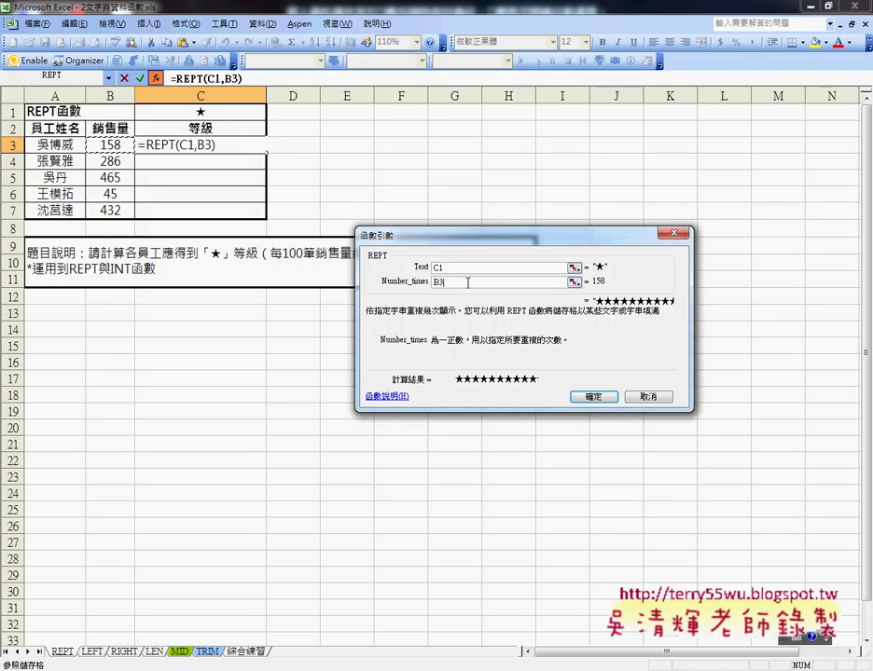
type("/")
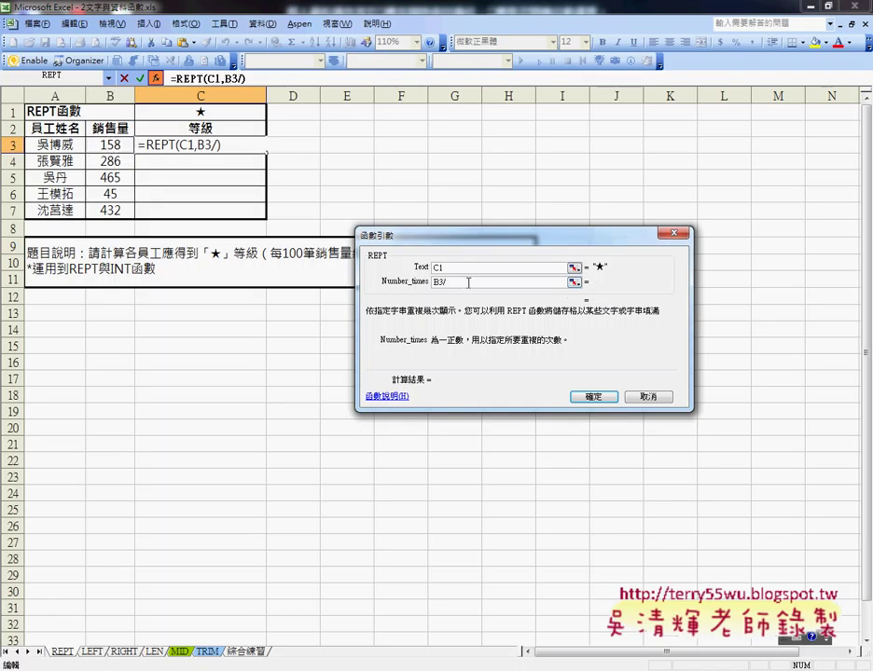
type("100")
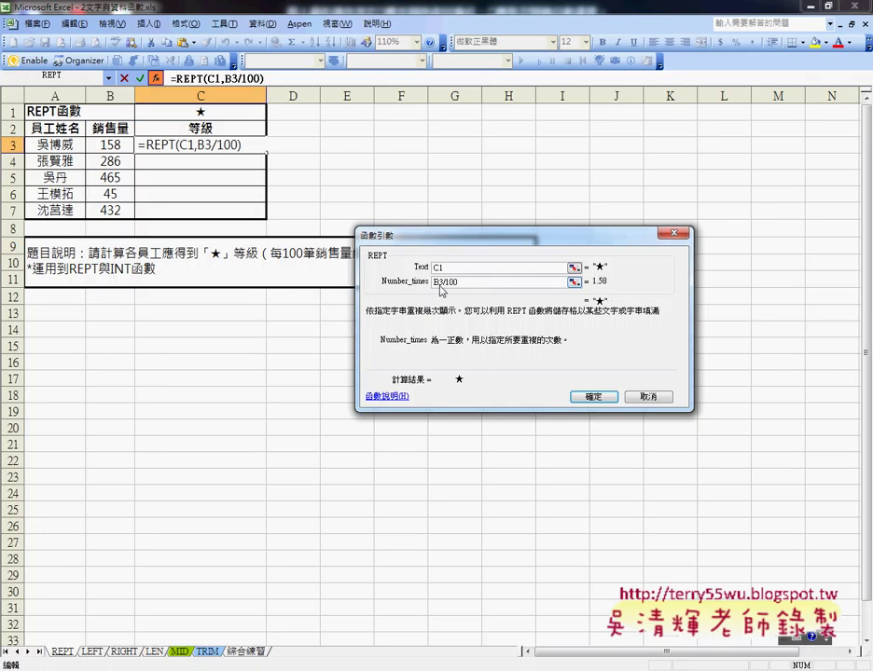
key("shift+Home")
left_click(468, 281)
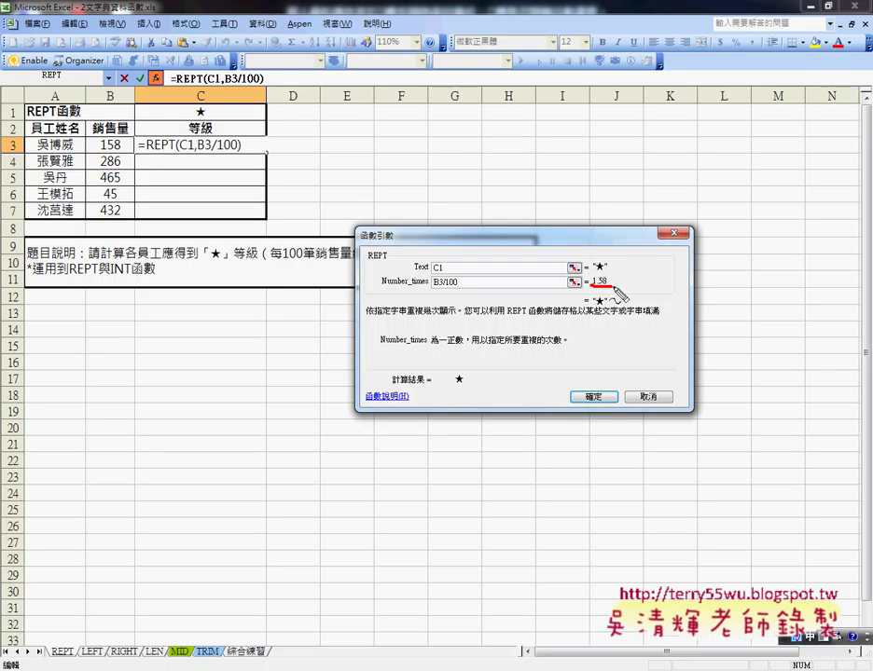
Highlight the 1.58 count and single ★ preview, then confirm the formula in C3.
left_click_drag(617, 273, 588, 288)
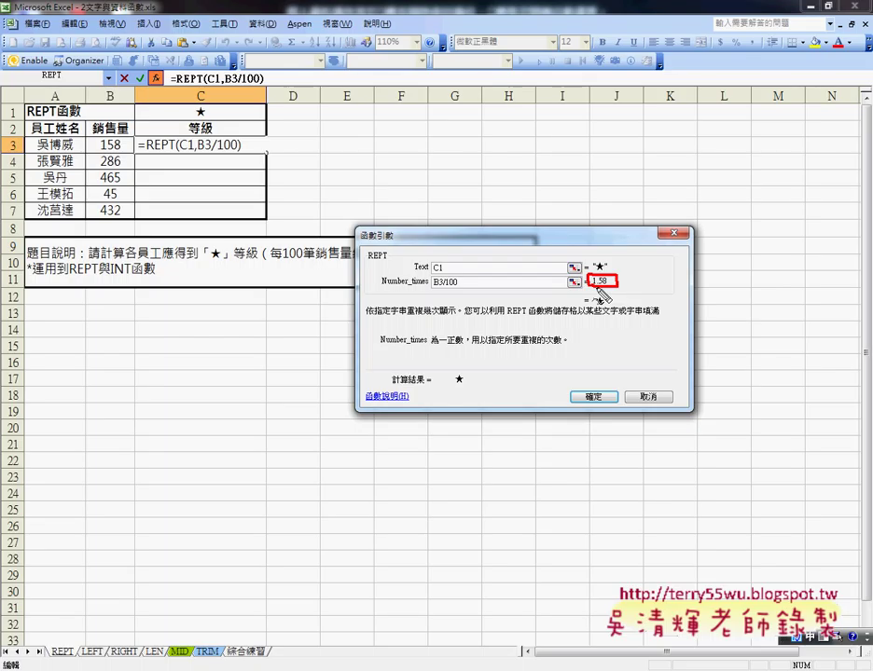
left_click_drag(598, 290, 609, 303)
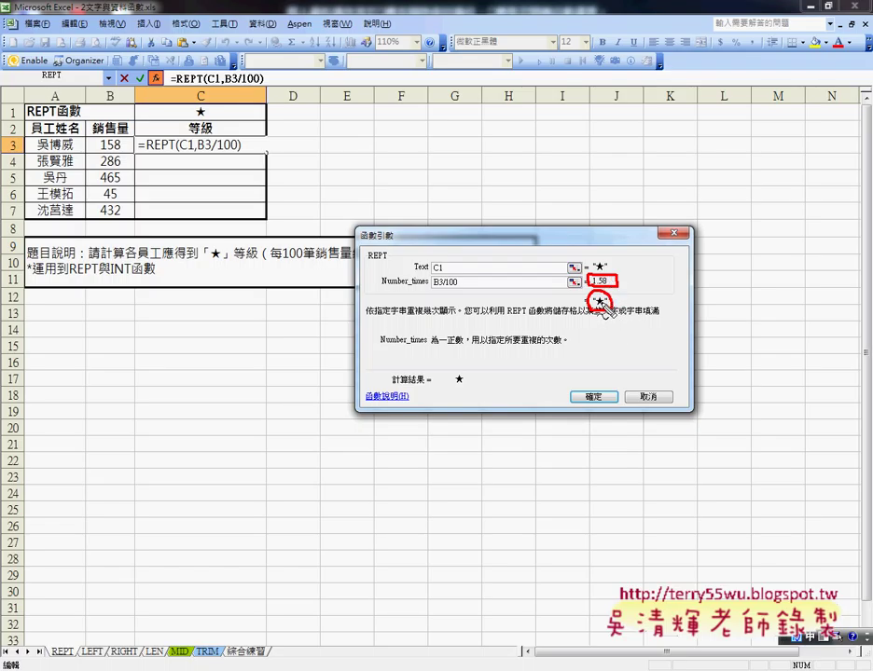
key("Escape")
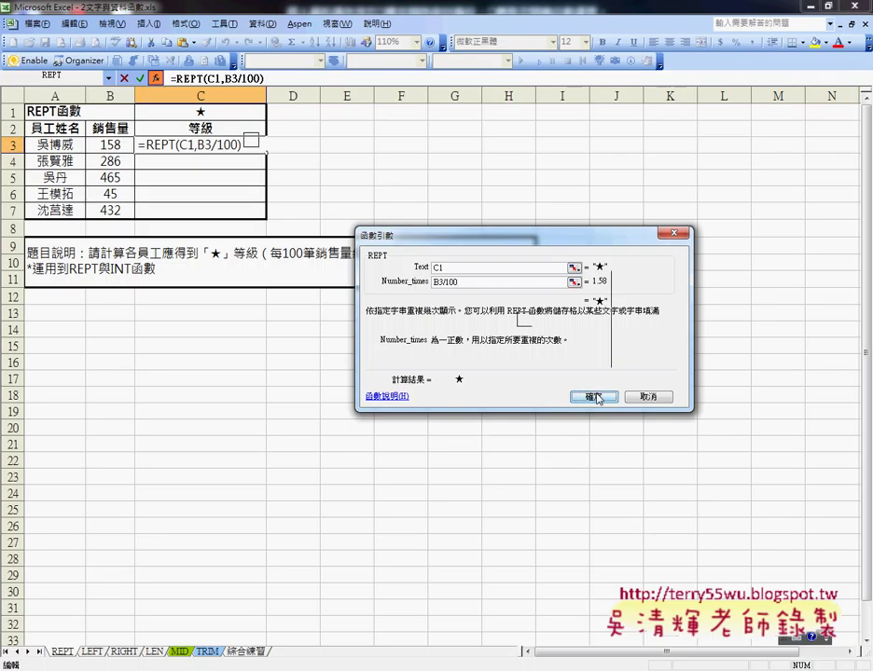
left_click(598, 399)
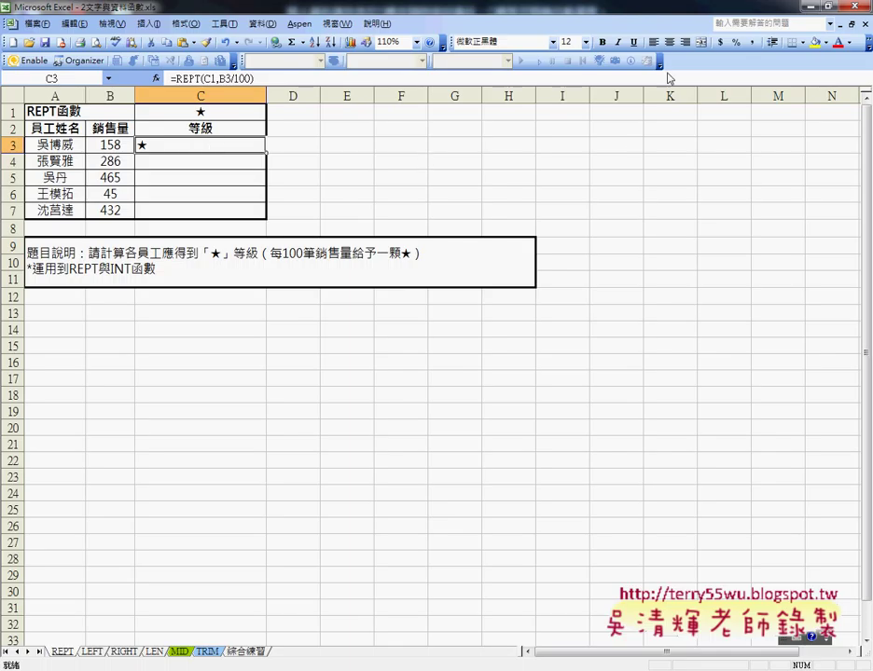
Center C3 and fill its REPT formula down to C7, producing wrong grades below.
left_click(669, 43)
left_click_drag(268, 154, 261, 221)
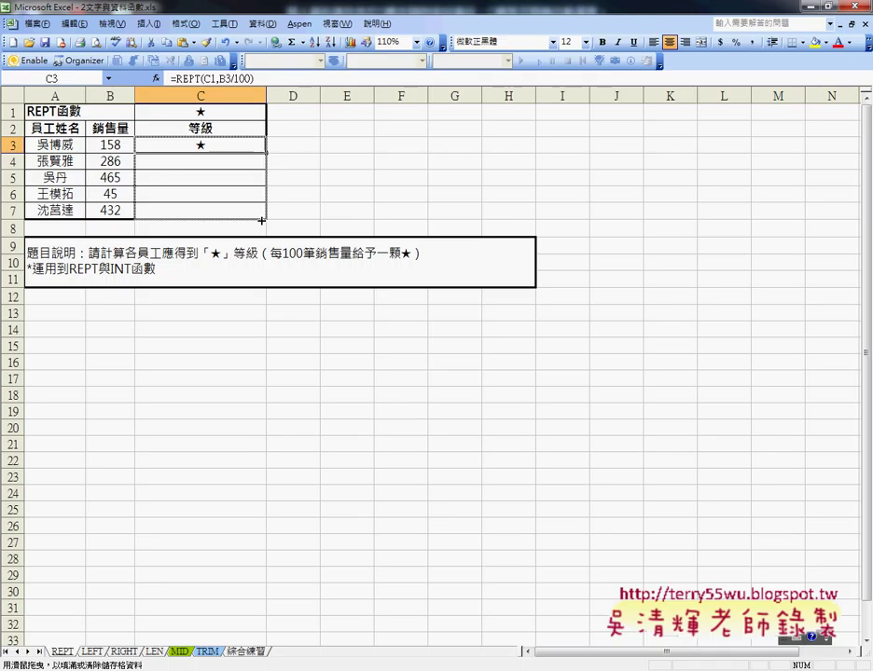
left_click_drag(261, 221, 263, 221)
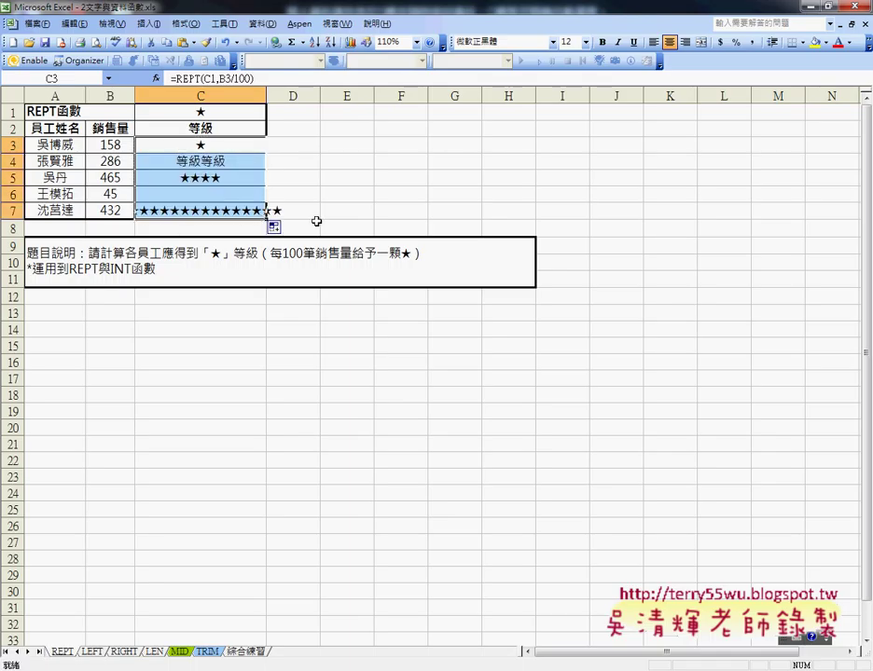
left_click(213, 143)
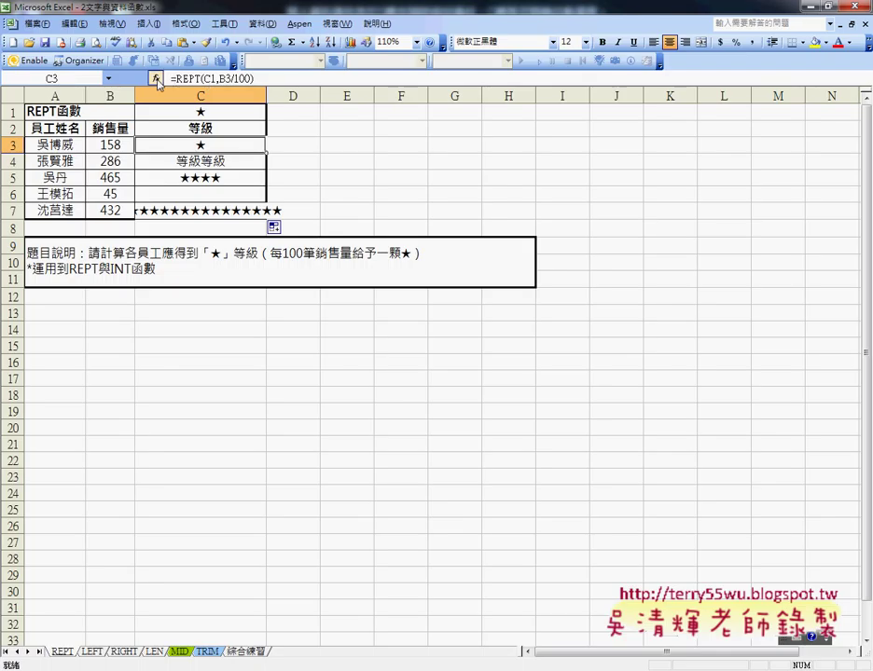
Change the Text argument to the absolute $C$1, giving =REPT($C$1,B3/100) in C3.
left_click(156, 79)
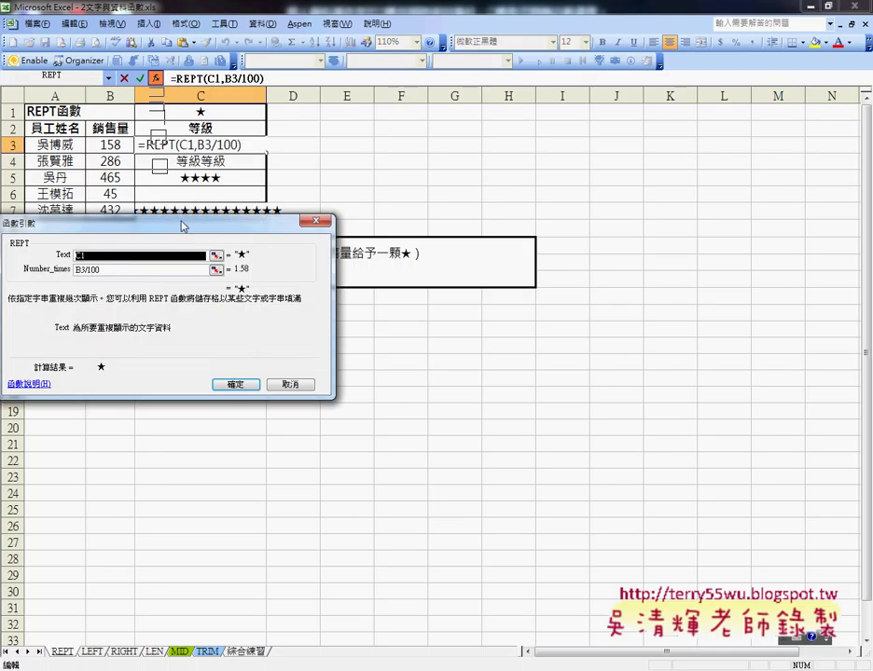
mouse_move(209, 221)
left_mouse_down()
mouse_move(401, 233)
mouse_move(597, 180)
left_mouse_up()
left_click(507, 210)
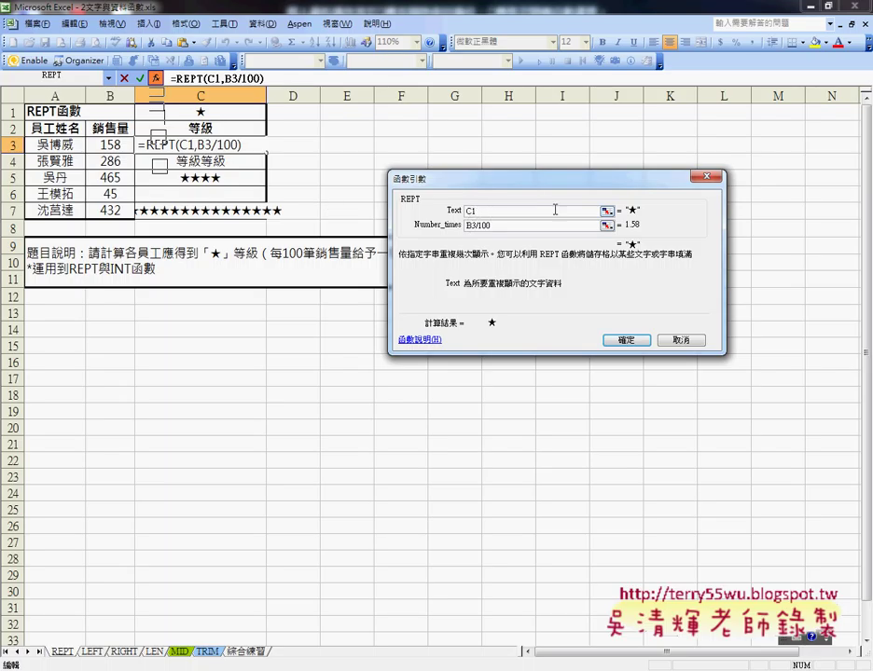
key("F4")
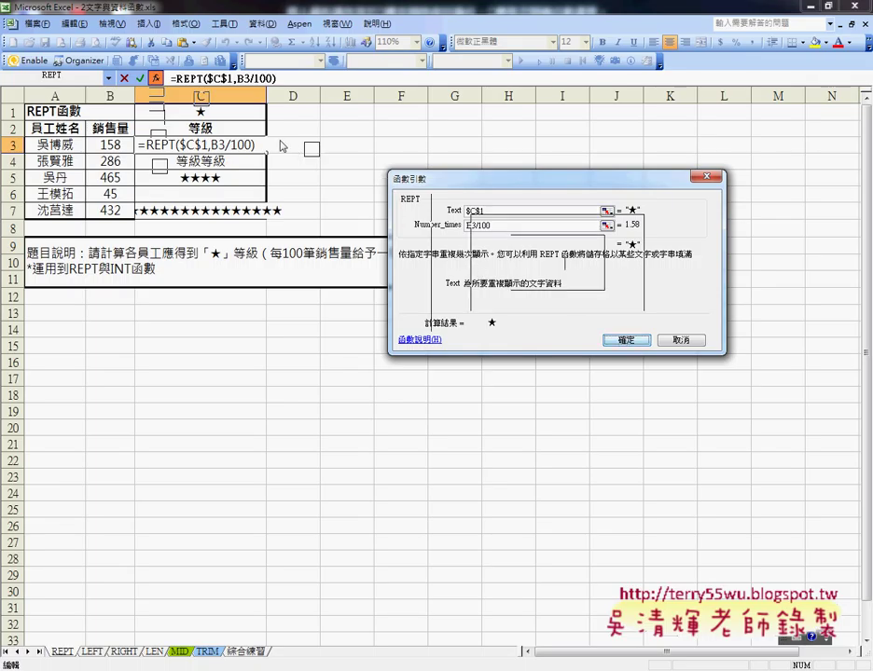
key("Return")
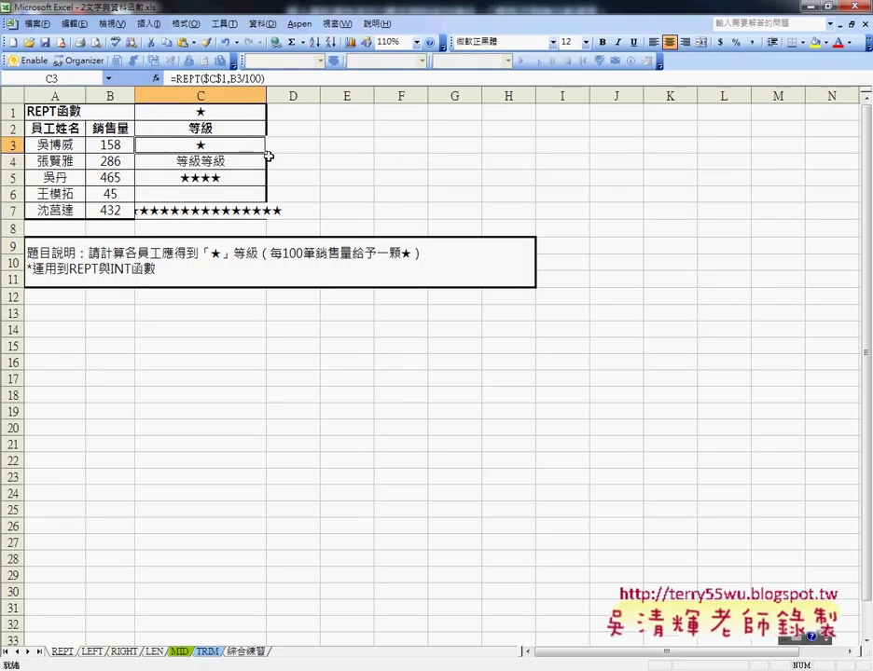
Fill the corrected formula down to C7, then check the copied formulas in C7, C3, C4 and C5.
left_click_drag(268, 156, 262, 221)
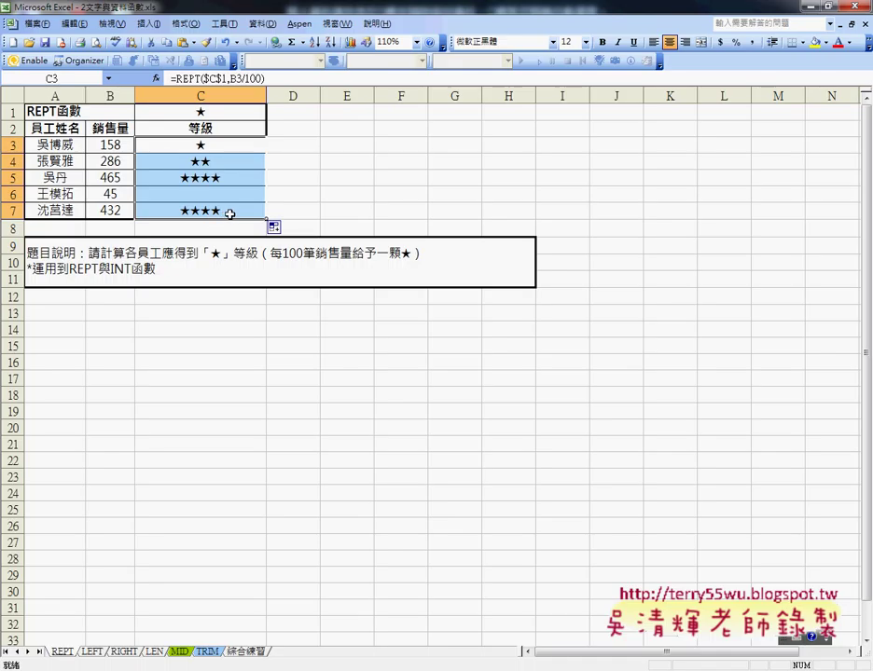
left_click(232, 215)
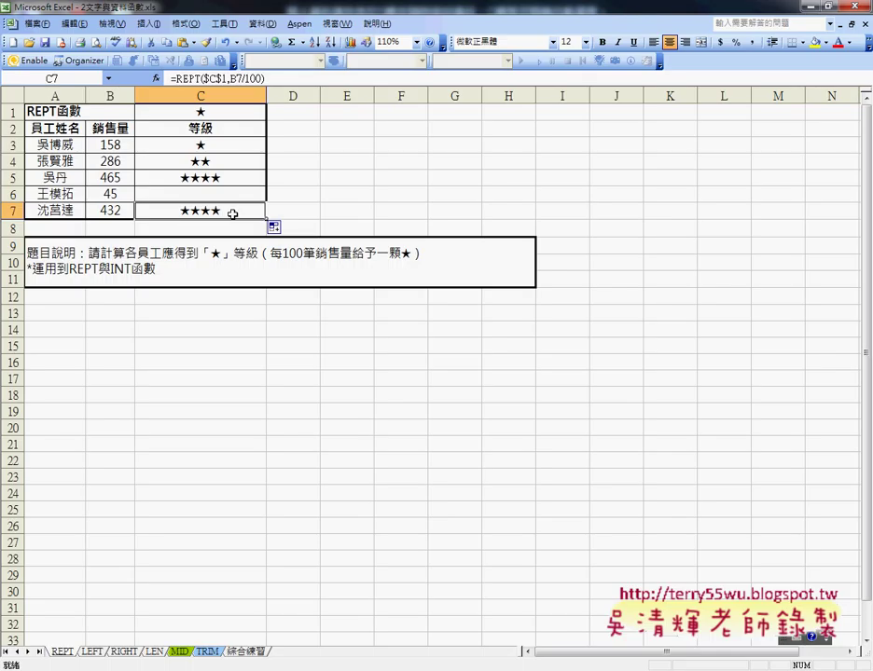
left_click(228, 147)
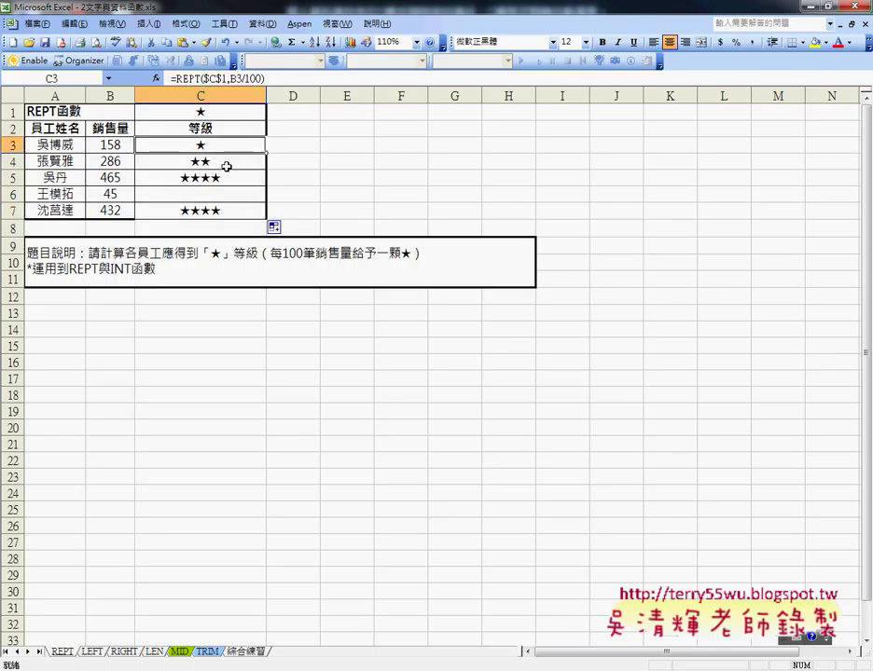
left_click(227, 168)
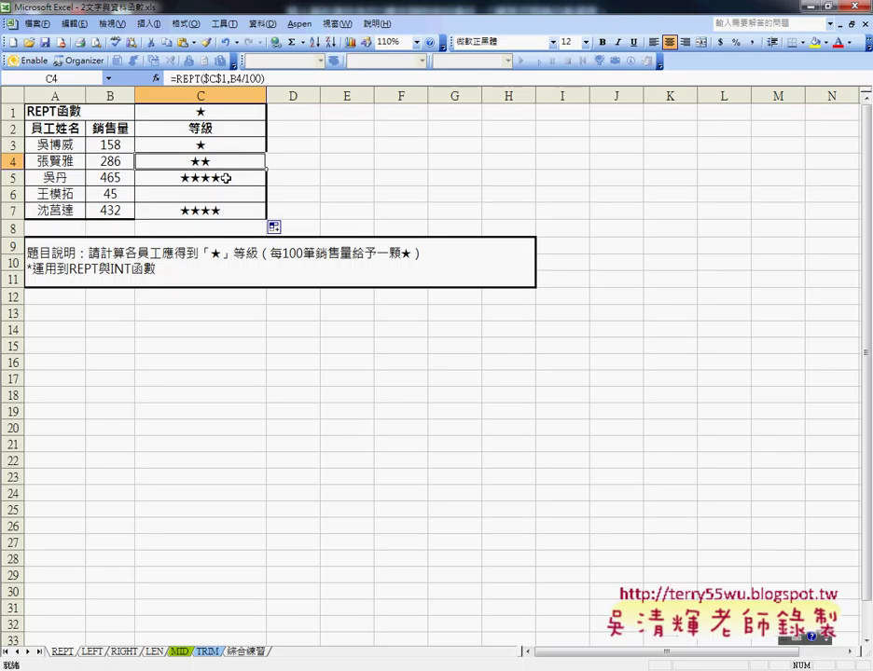
left_click(234, 174)
left_click(224, 145)
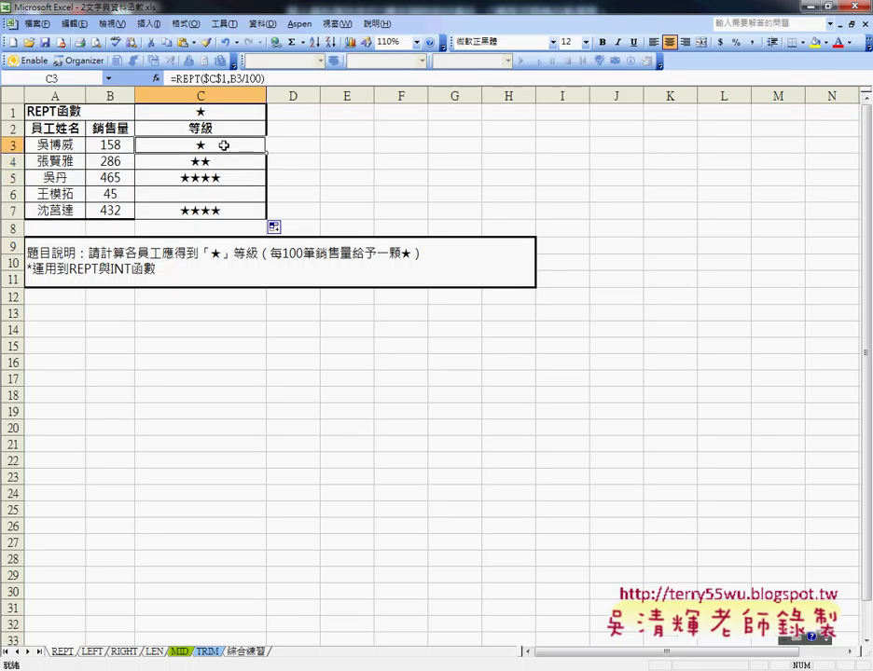